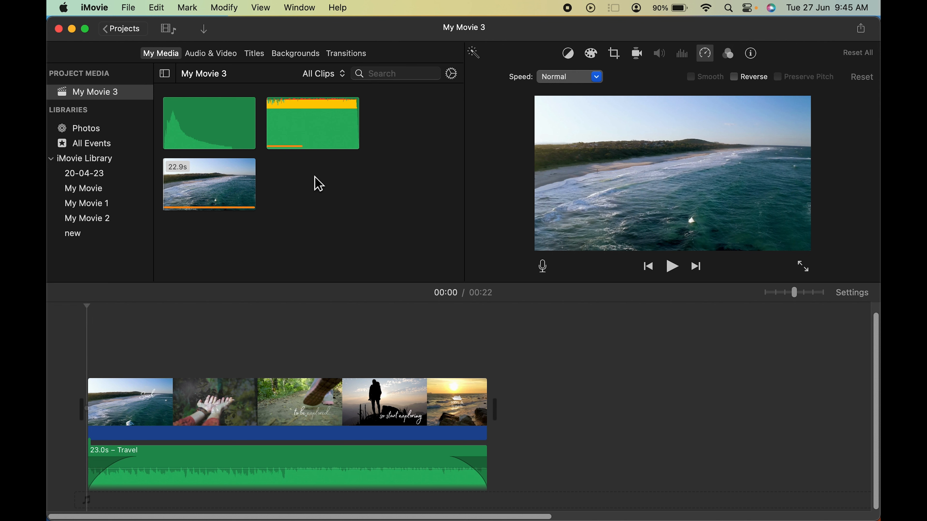
- Play the travel movie from its beginning to preview it at normal speed
mouse_move(225, 191)
mouse_down()
mouse_move(149, 405)
mouse_move(136, 408)
mouse_move(233, 216)
mouse_move(211, 200)
mouse_up()
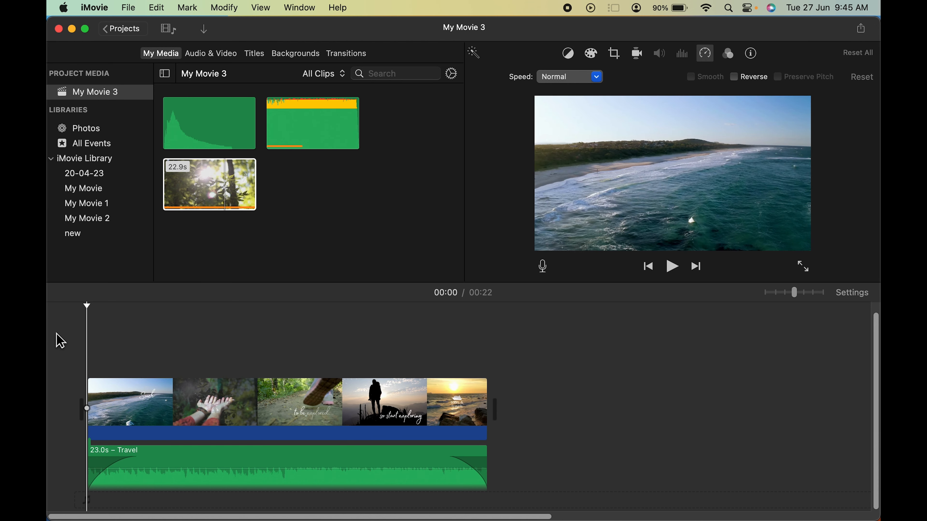
key(space)
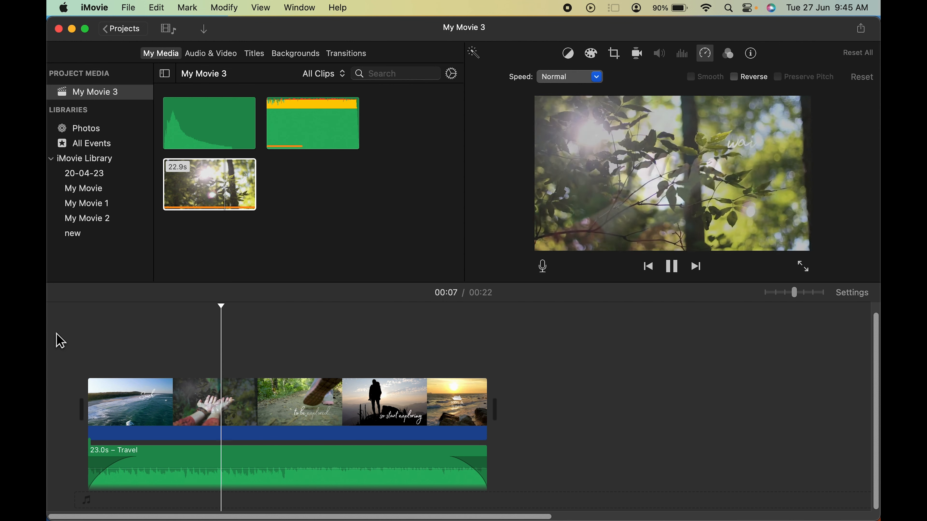
key(space)
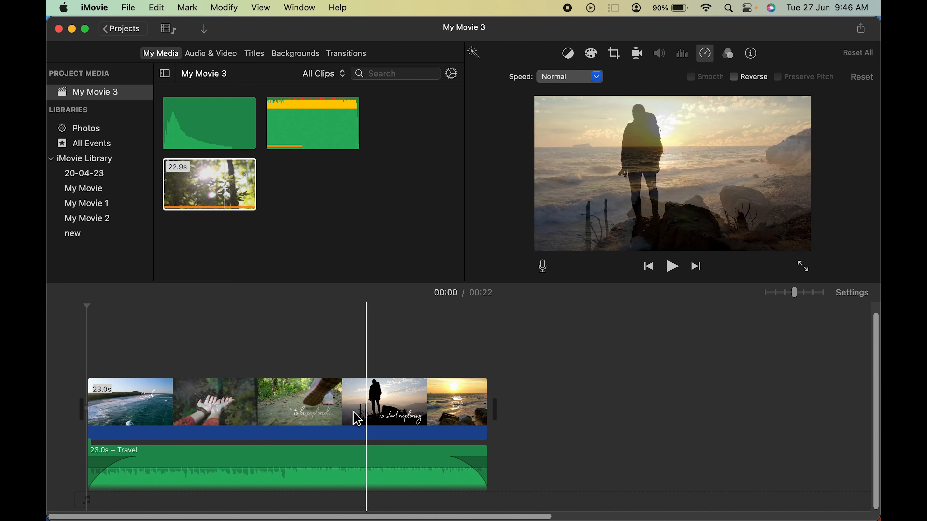
- Show the speed editor on the full travel video clip and shorten it to about 10.2 s, a speed of about 225%
click(269, 402)
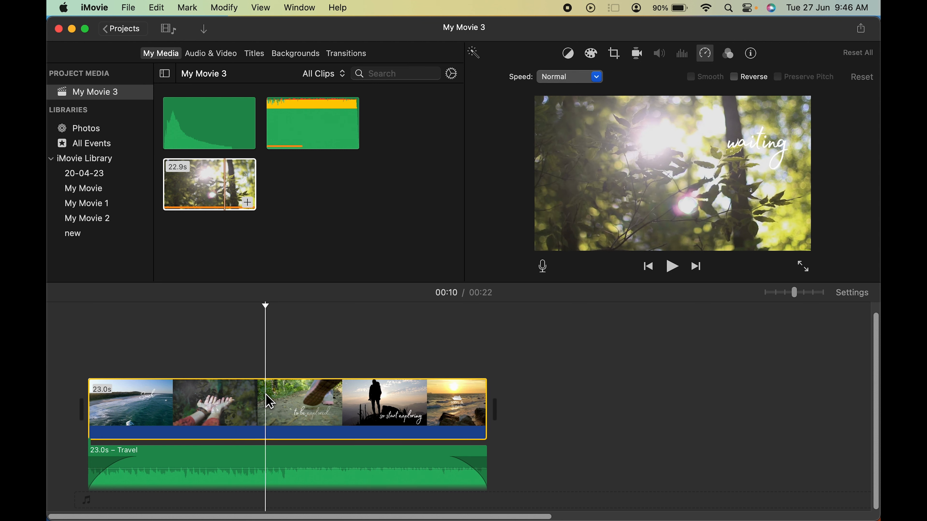
right_click(269, 402)
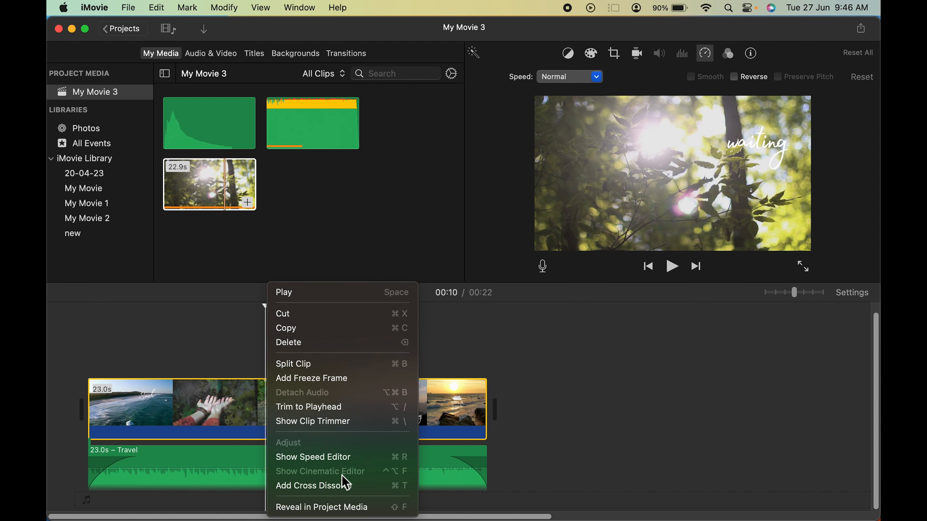
click(366, 461)
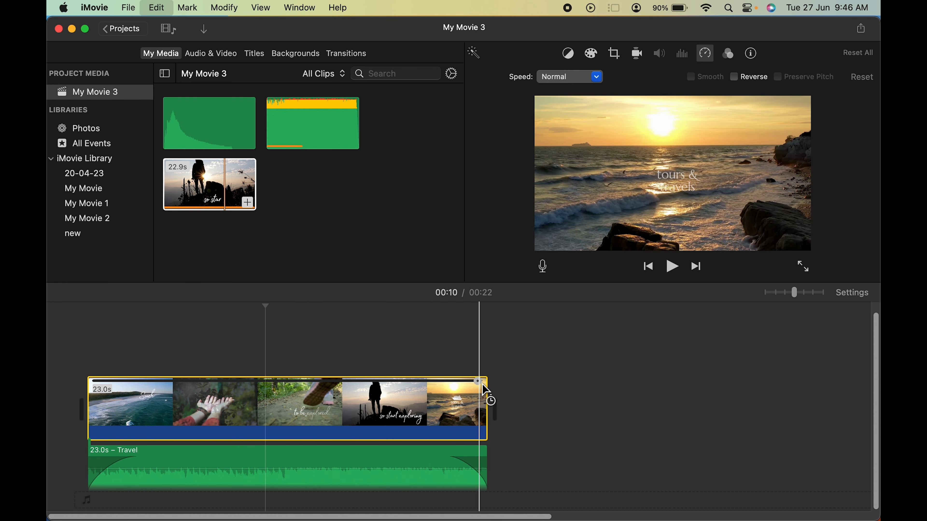
drag(479, 381, 258, 391)
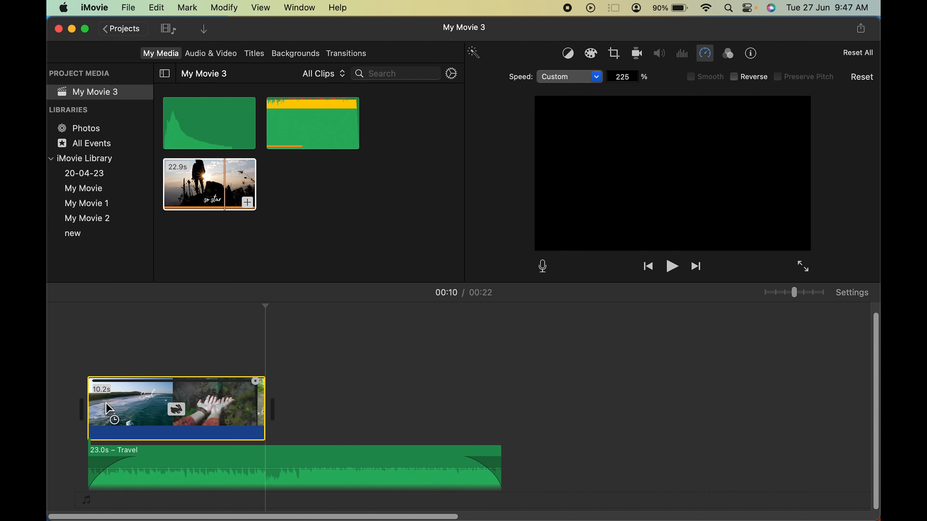
- Play the sped-up clip from the beginning and return the playhead to the start
click(72, 372)
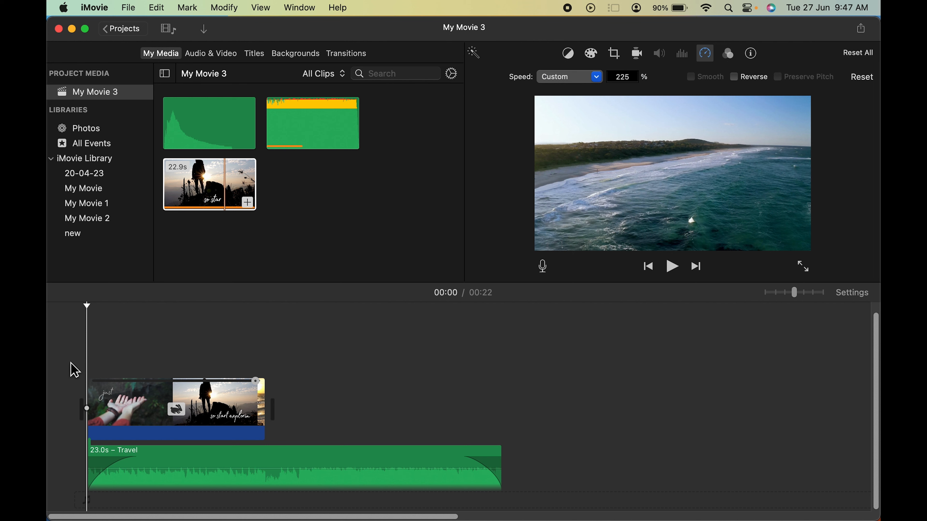
key(space)
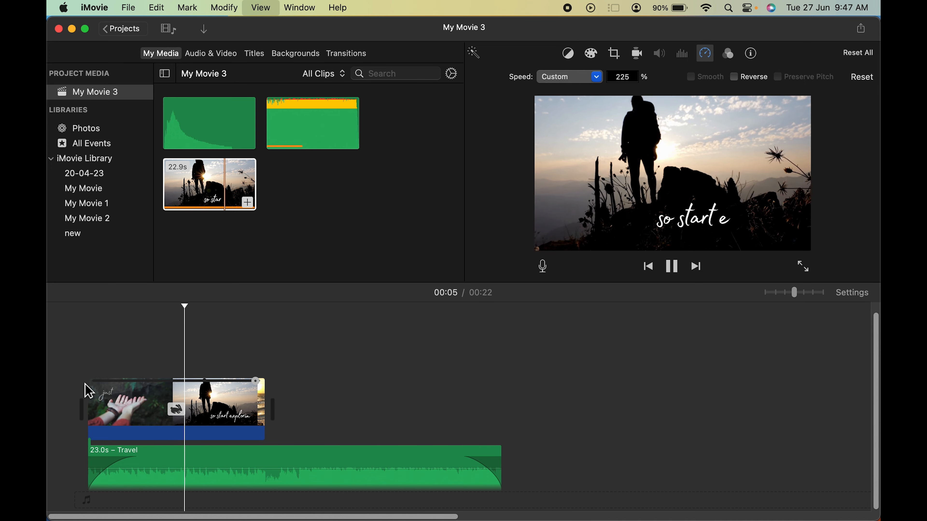
key(space)
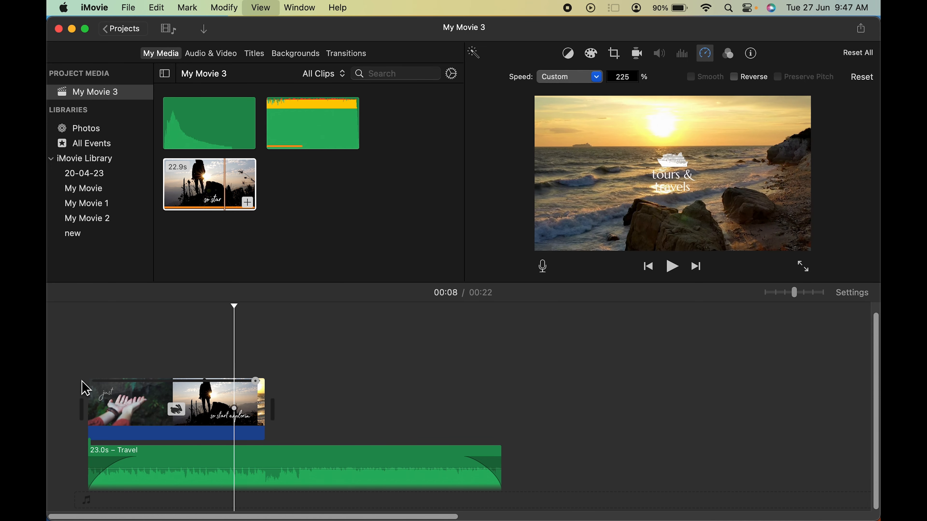
click(88, 370)
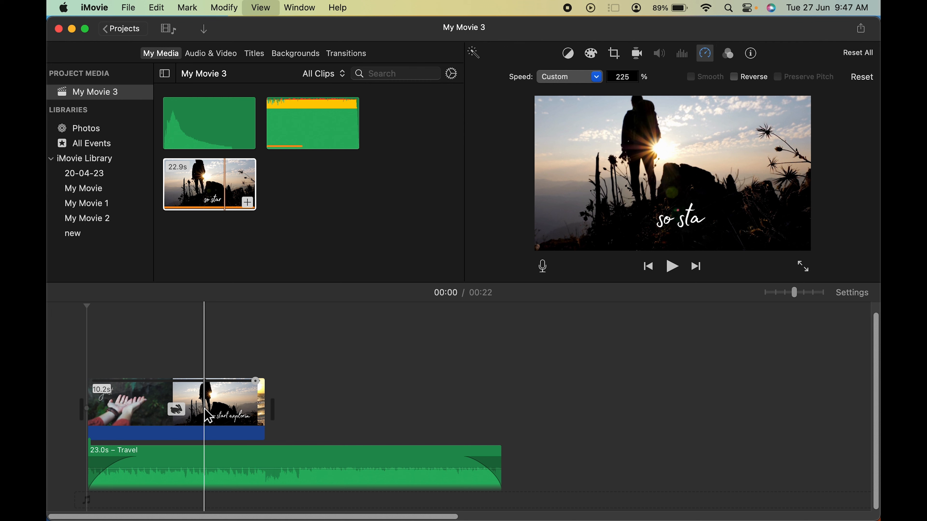
- Undo the clip's speed change and play its opening seconds at the original speed
key(super+z)
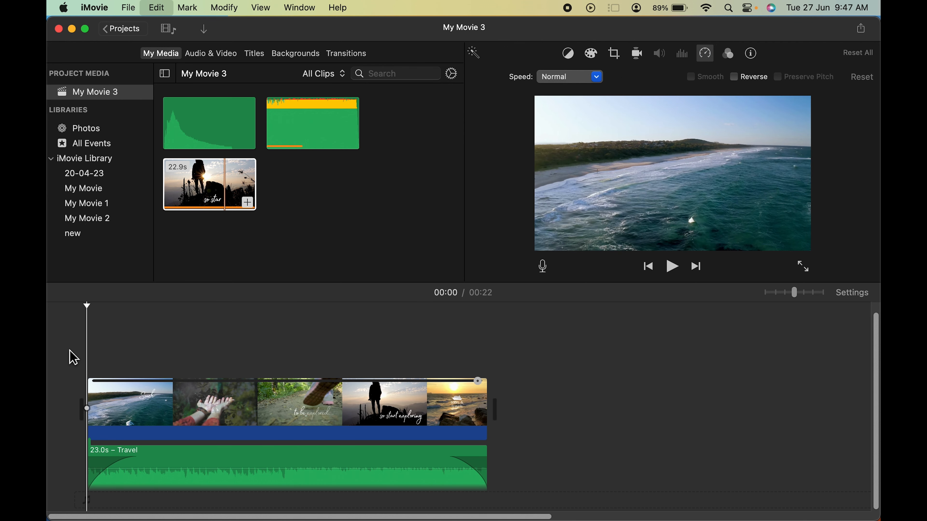
key(space)
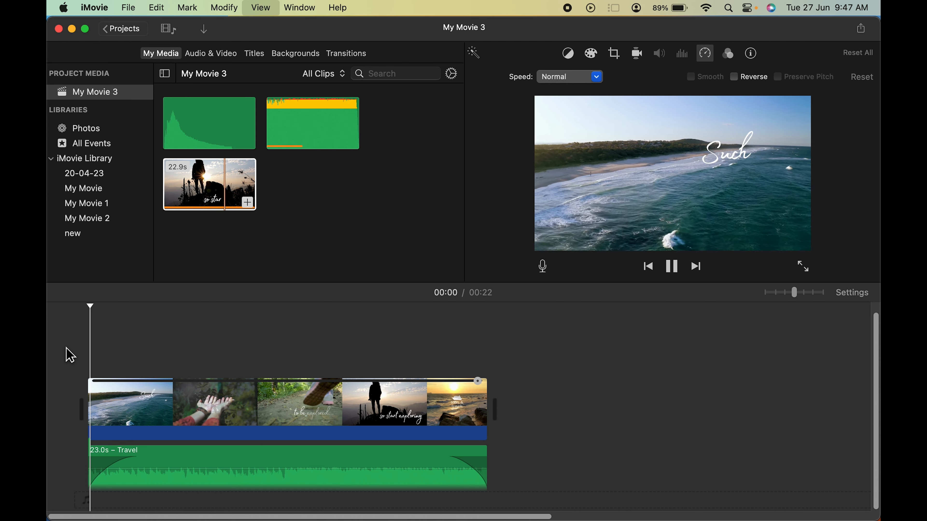
key(space)
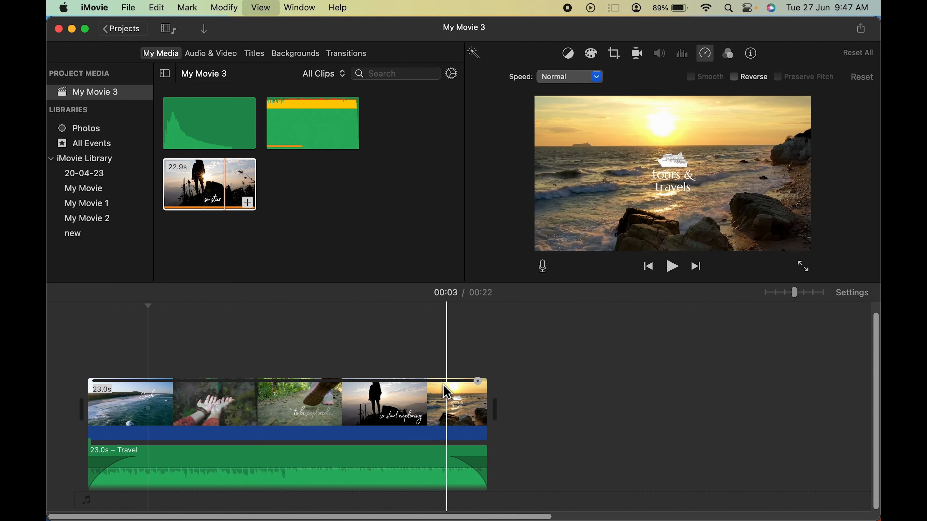
- Hide the speed editor on the full video clip in the timeline
click(424, 404)
right_click(427, 408)
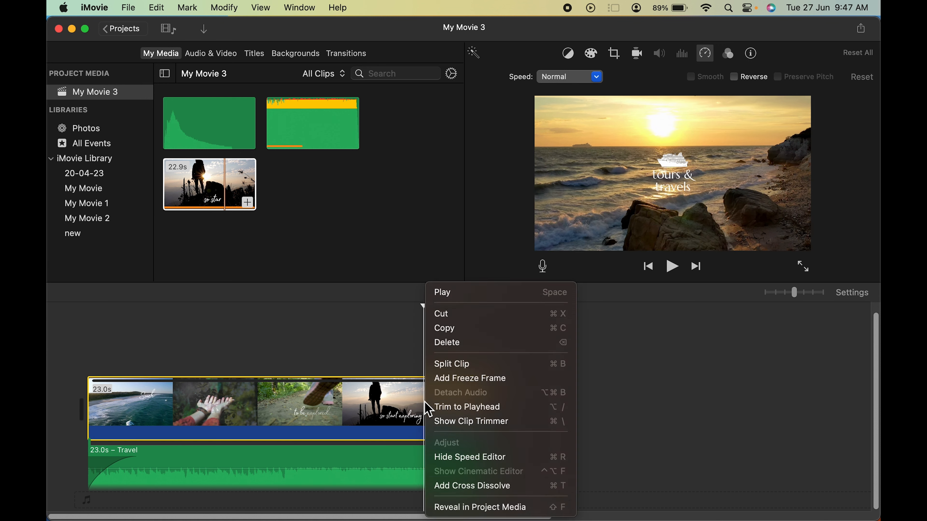
click(520, 461)
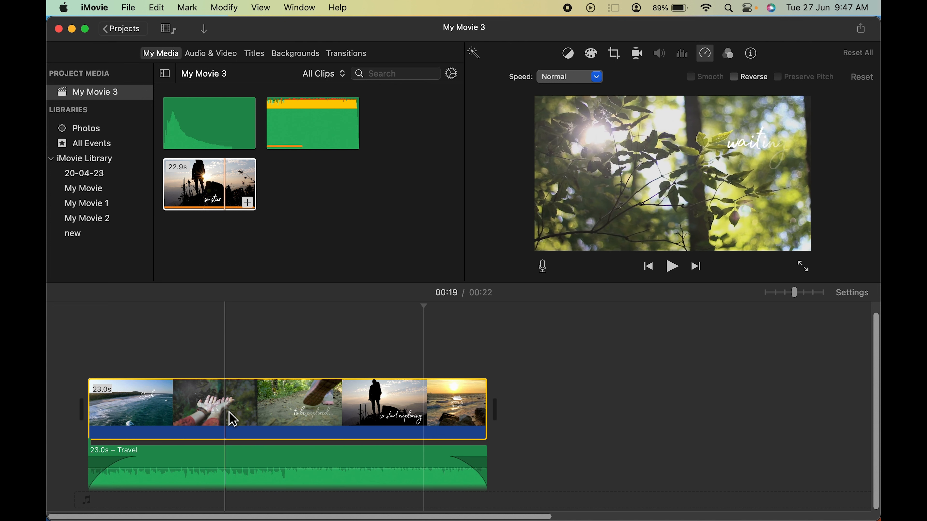
- Split the video clip at about 00:04 and again within the "so start exploring" scene, isolating a middle section of about 13.2 s
click(174, 395)
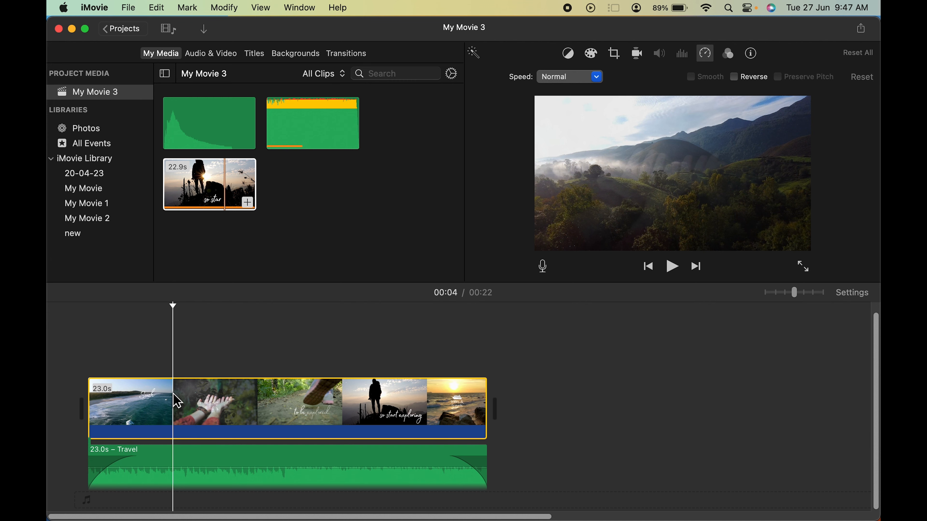
key(super+b)
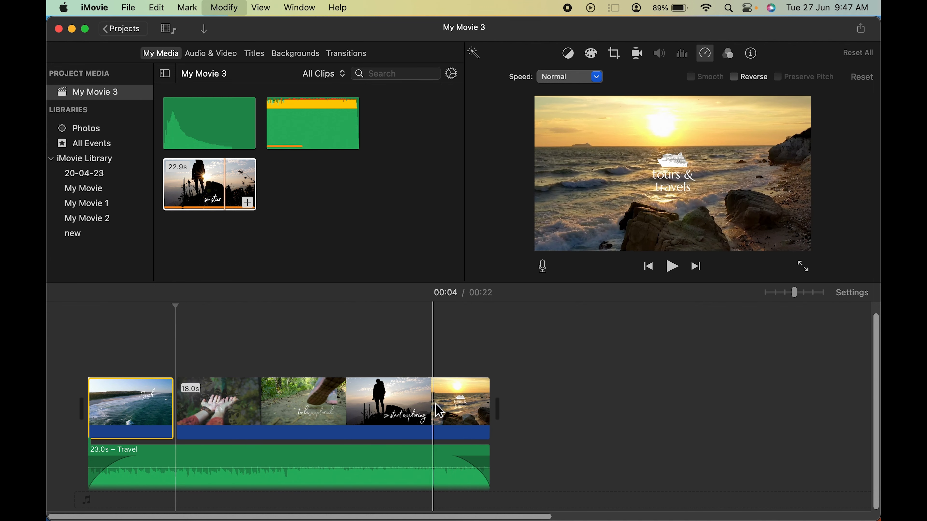
click(406, 406)
key(super+b)
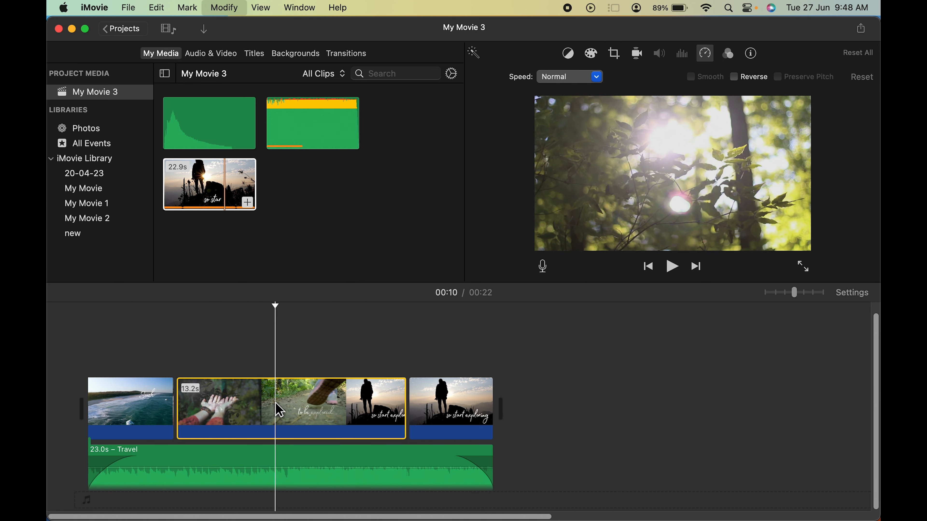
- Speed up the middle clip to about 184% with the speed editor and play back the transition into it
right_click(280, 411)
click(341, 456)
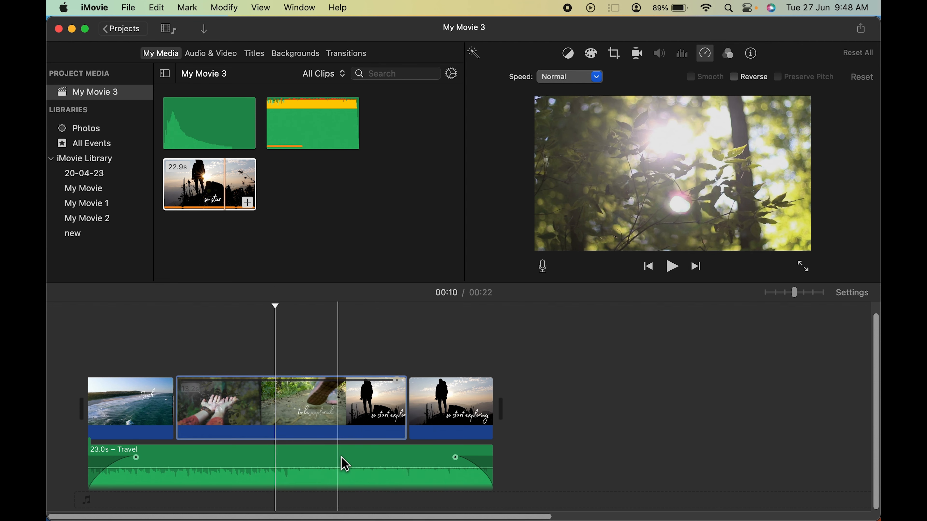
drag(397, 380, 297, 390)
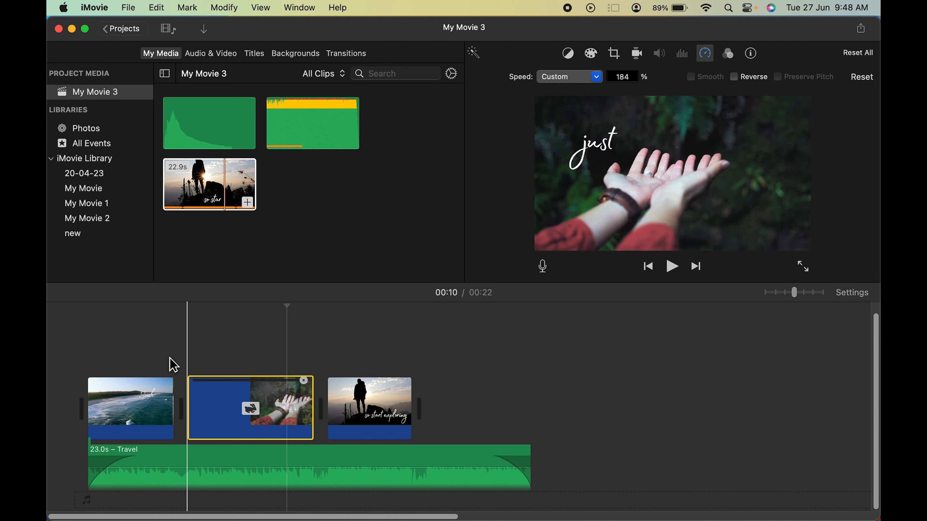
click(67, 366)
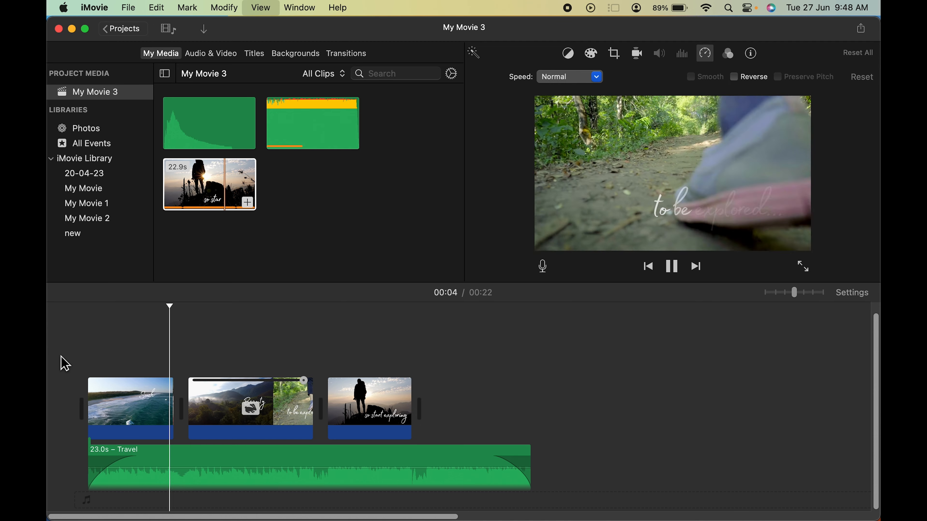
key(space)
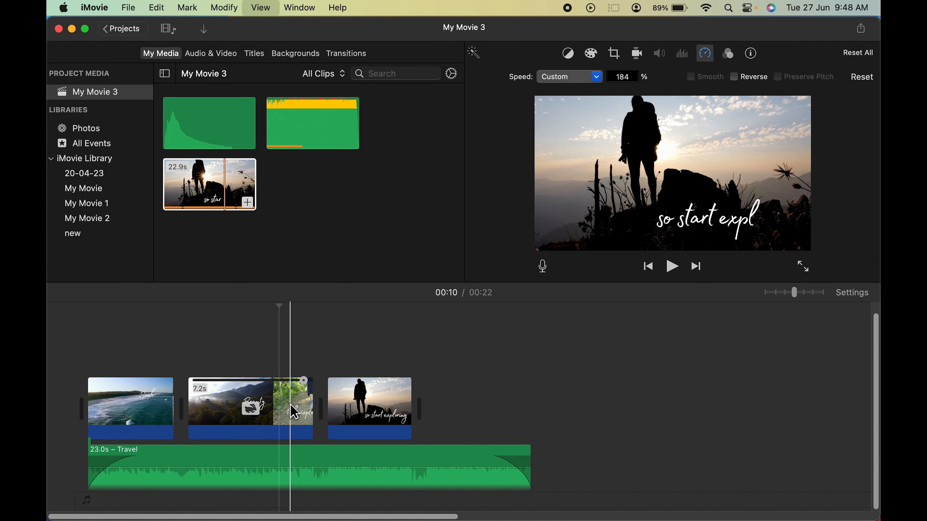
- Undo the middle clip's speed change and hide its speed editor
key(super+z)
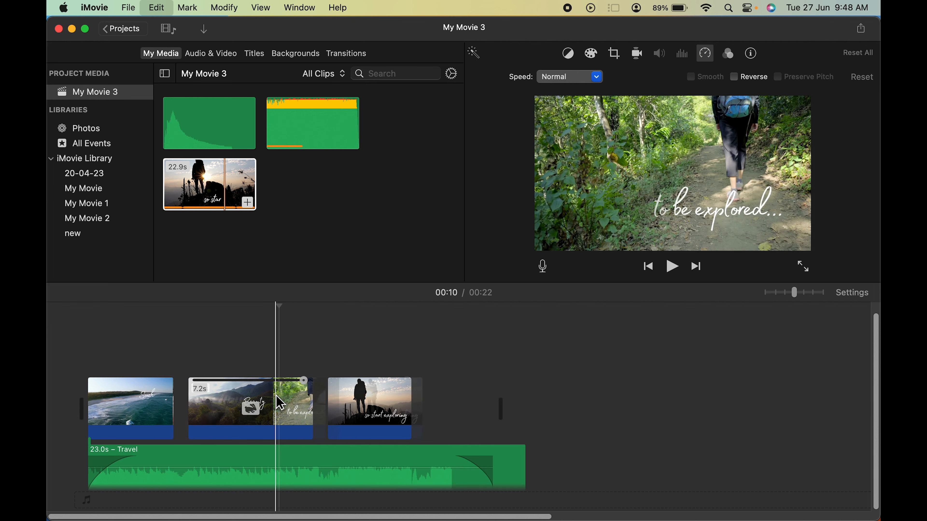
right_click(308, 405)
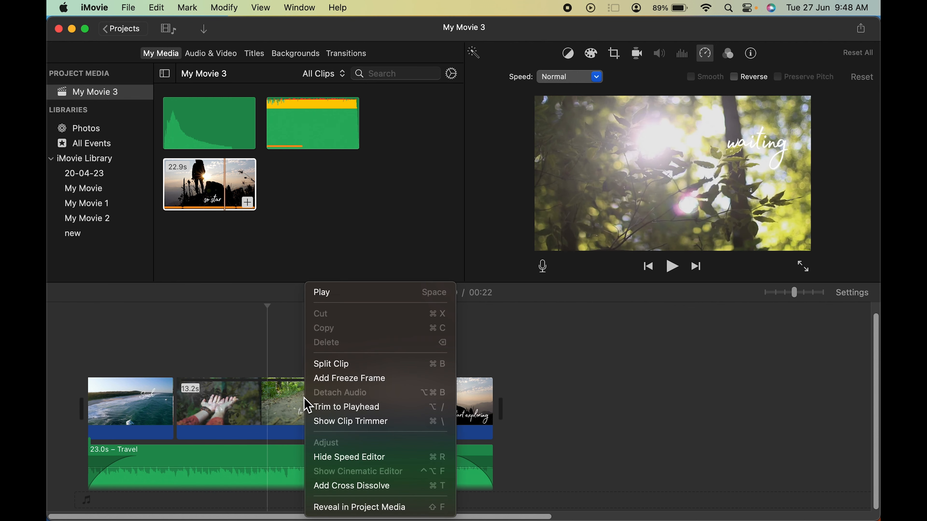
click(395, 458)
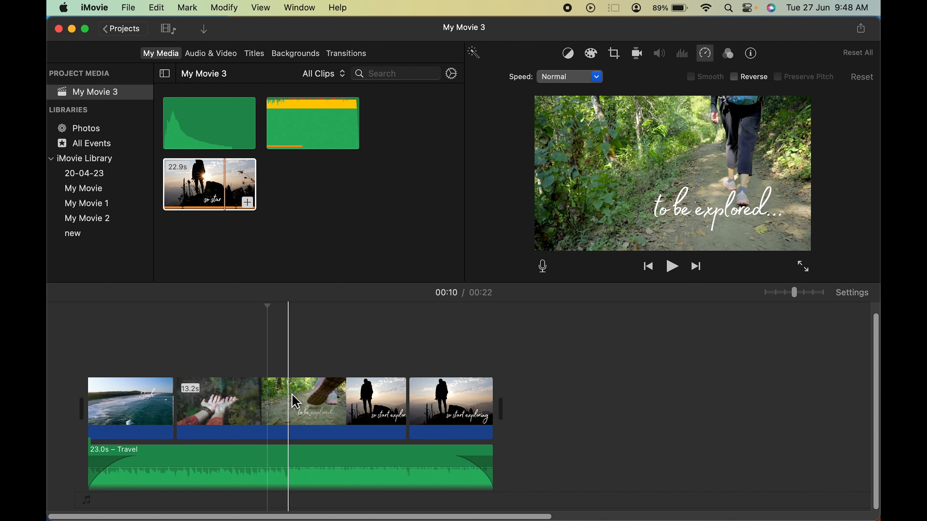
- Select the middle clip and set its speed to Fast at 2x using the speed adjustment controls
click(314, 401)
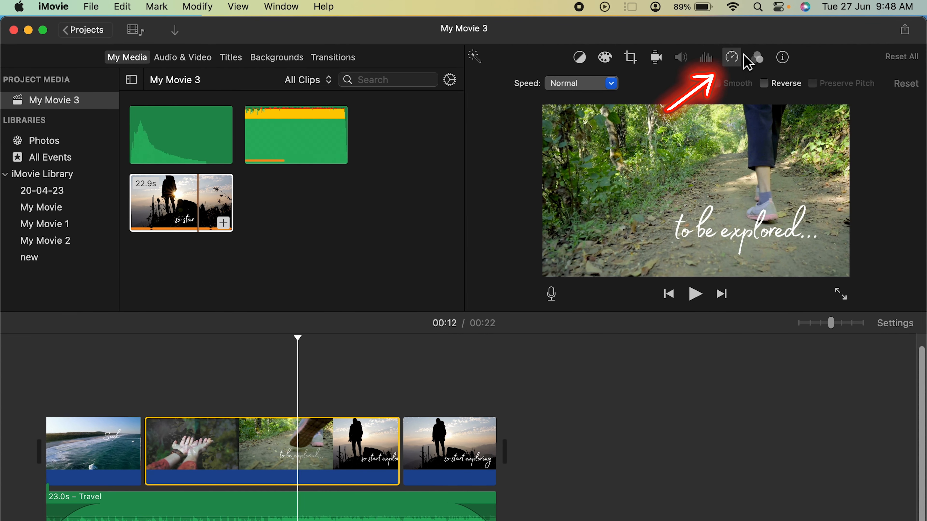
click(733, 60)
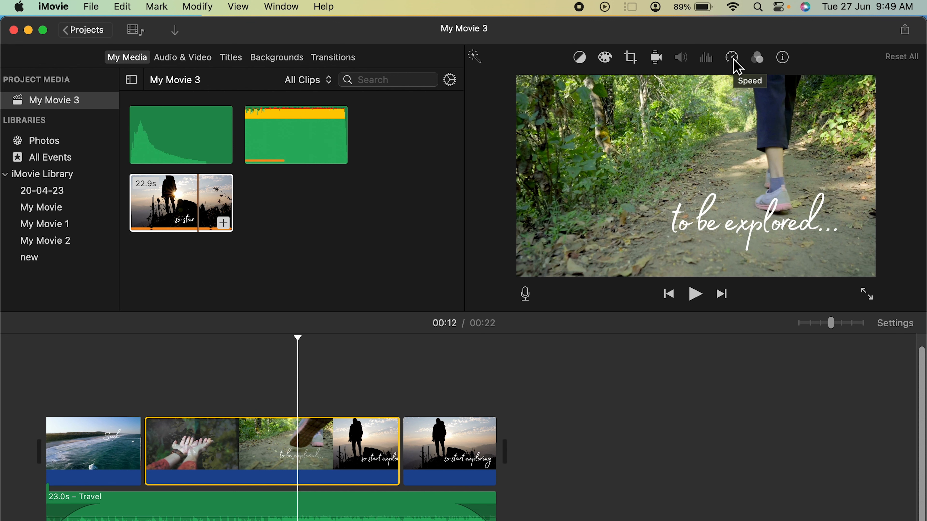
click(733, 60)
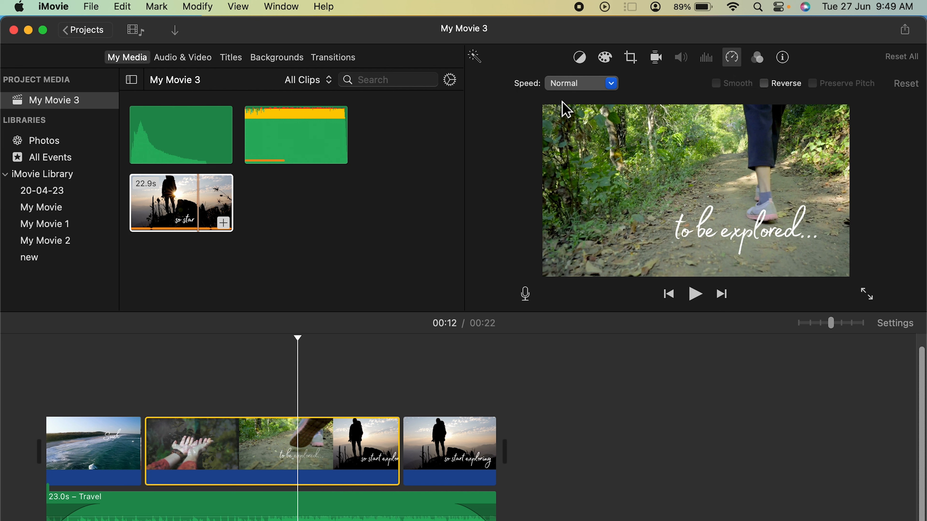
click(612, 85)
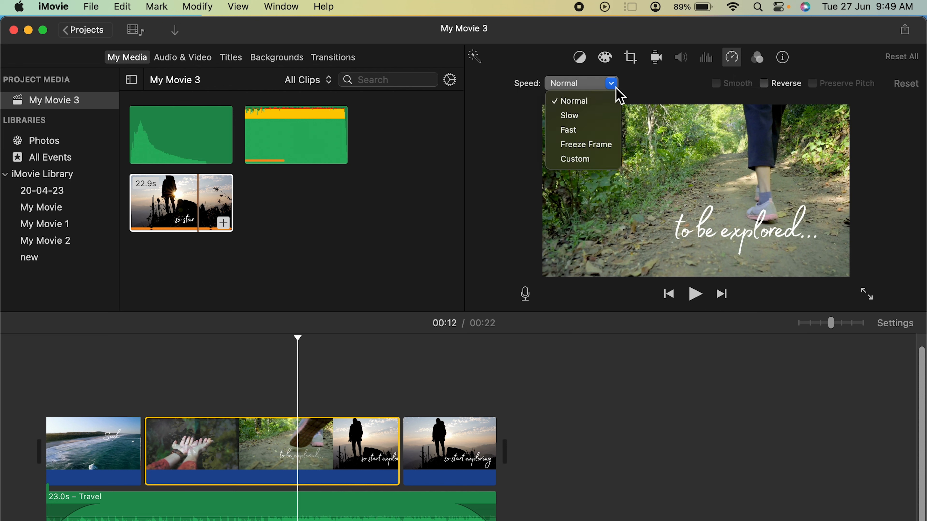
click(583, 133)
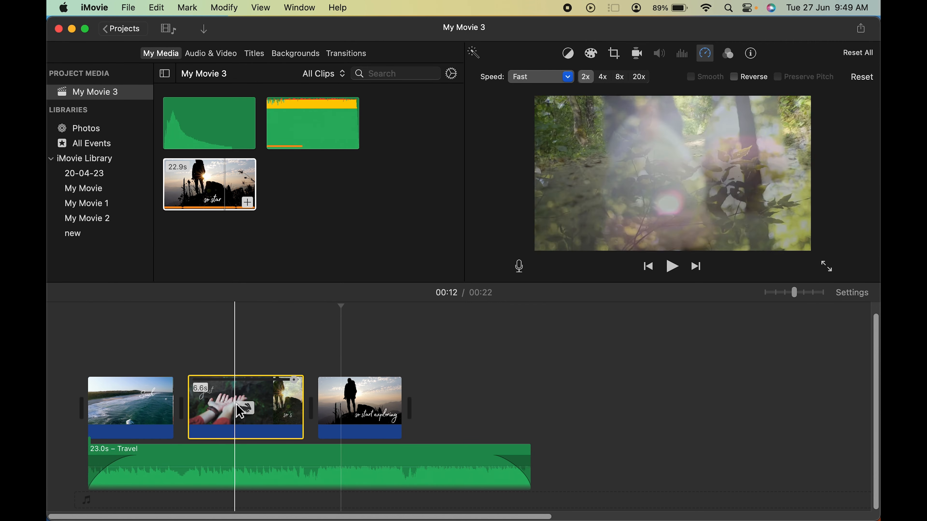
- Play the movie from about 00:04 through the fast middle clip and raise that clip's speed to 4x
click(172, 362)
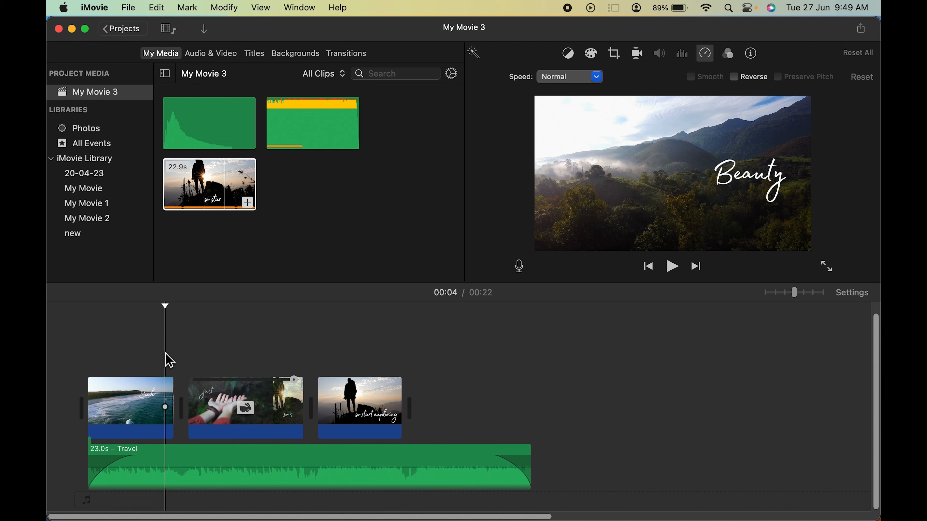
key(space)
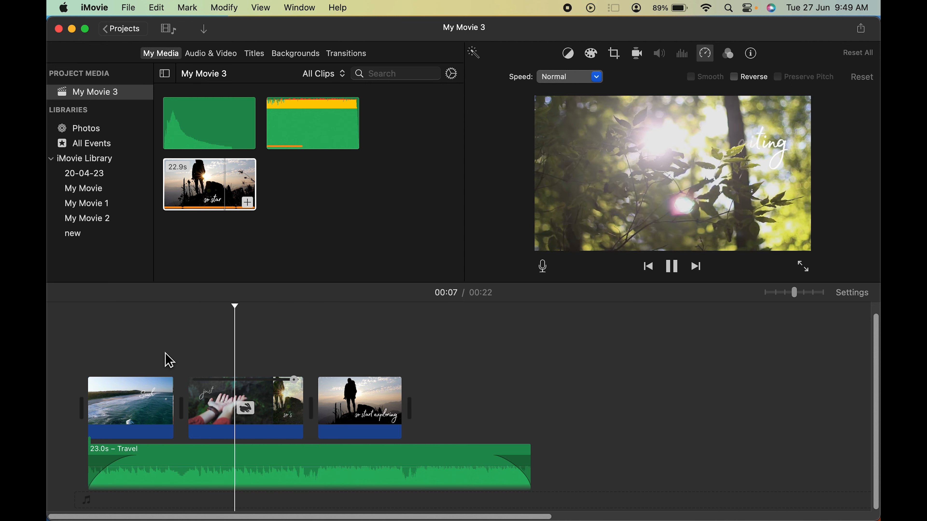
key(space)
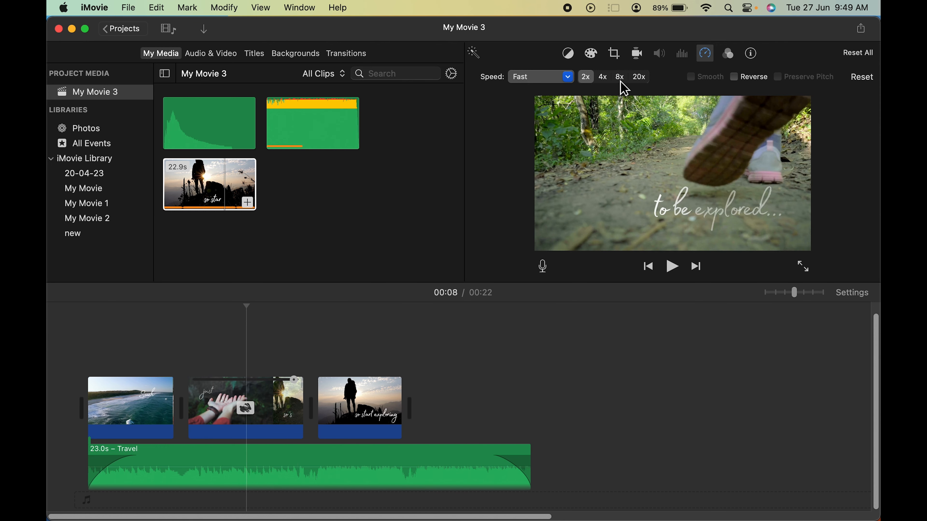
click(603, 78)
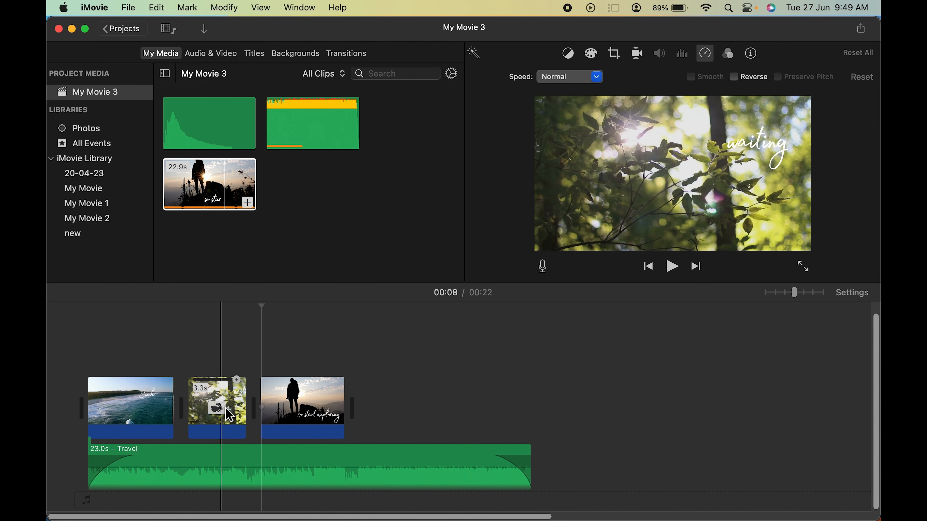
- Play the movie from near the end of the first clip through the fast middle clip, and raise that clip's speed to 8x
click(164, 363)
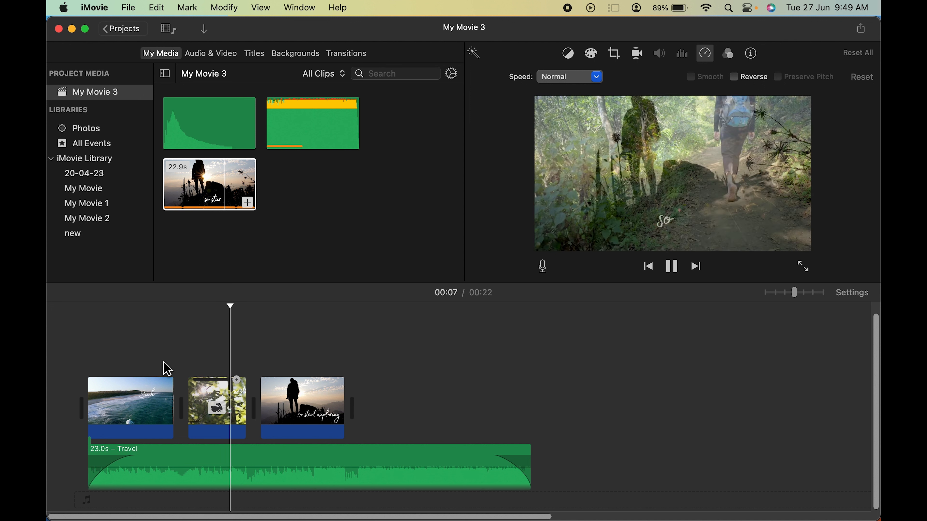
key(space)
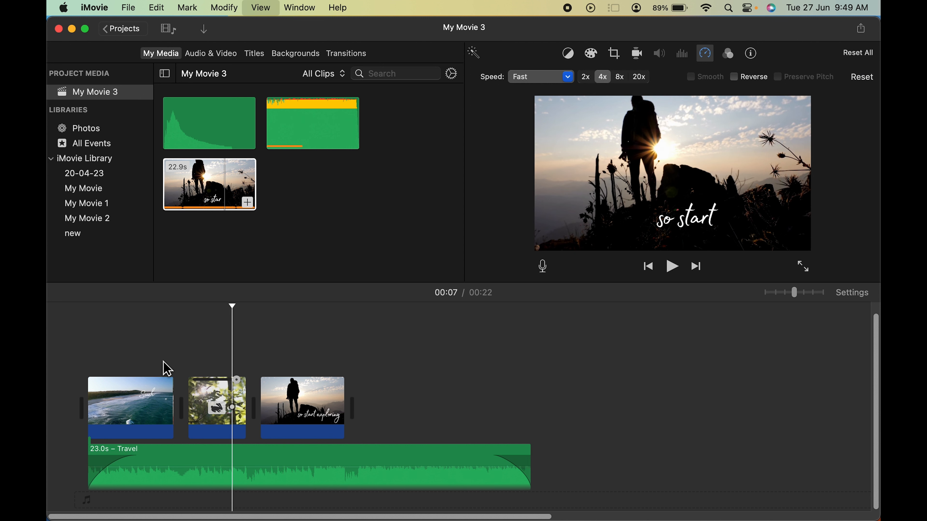
click(621, 81)
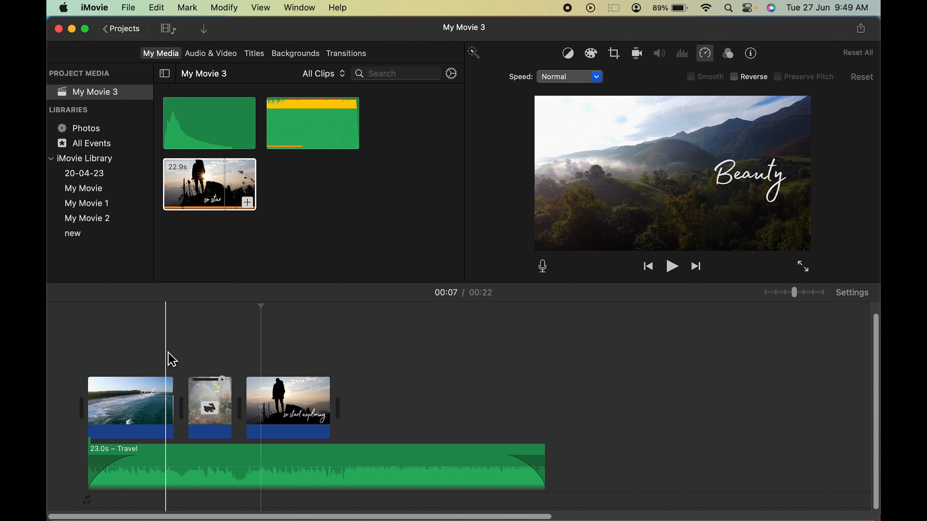
- Play back the sped-up middle clip and trim the end of the Travel music to about 11.2 s, level with the last video clip
key(space)
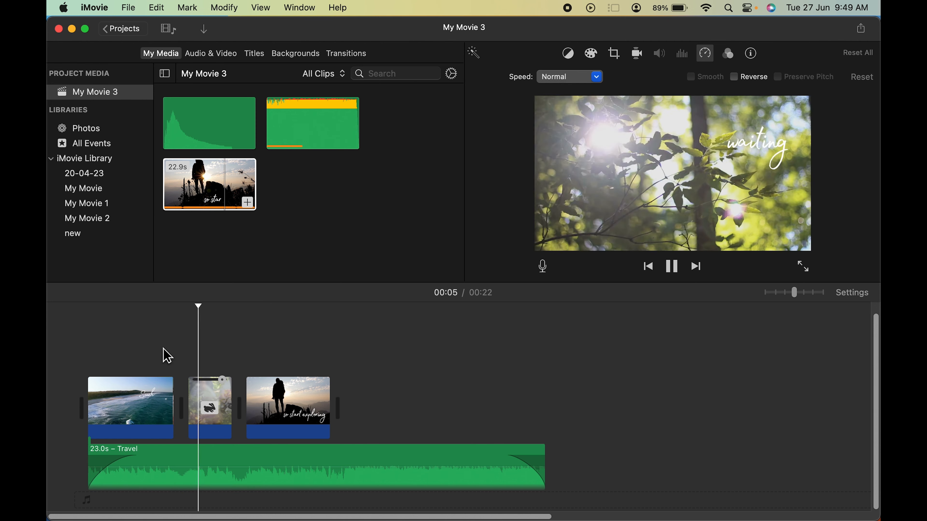
key(space)
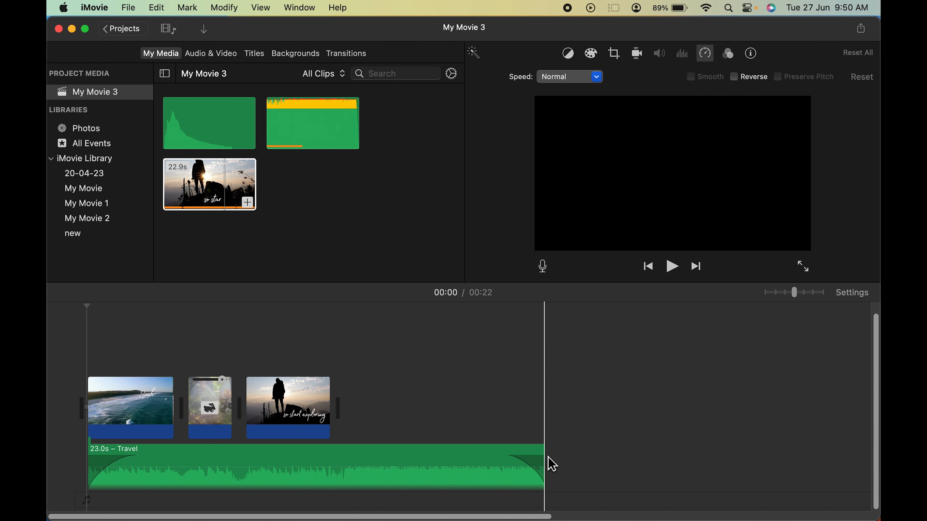
drag(543, 456, 326, 471)
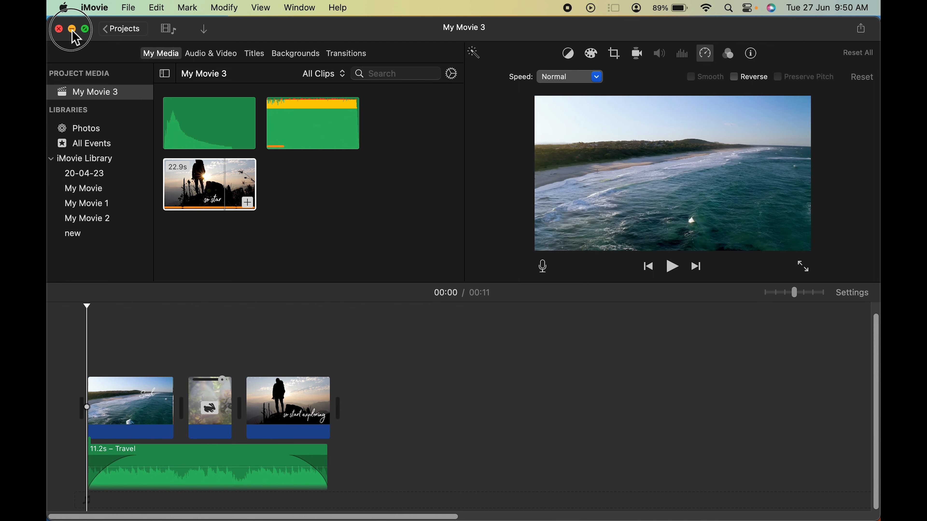